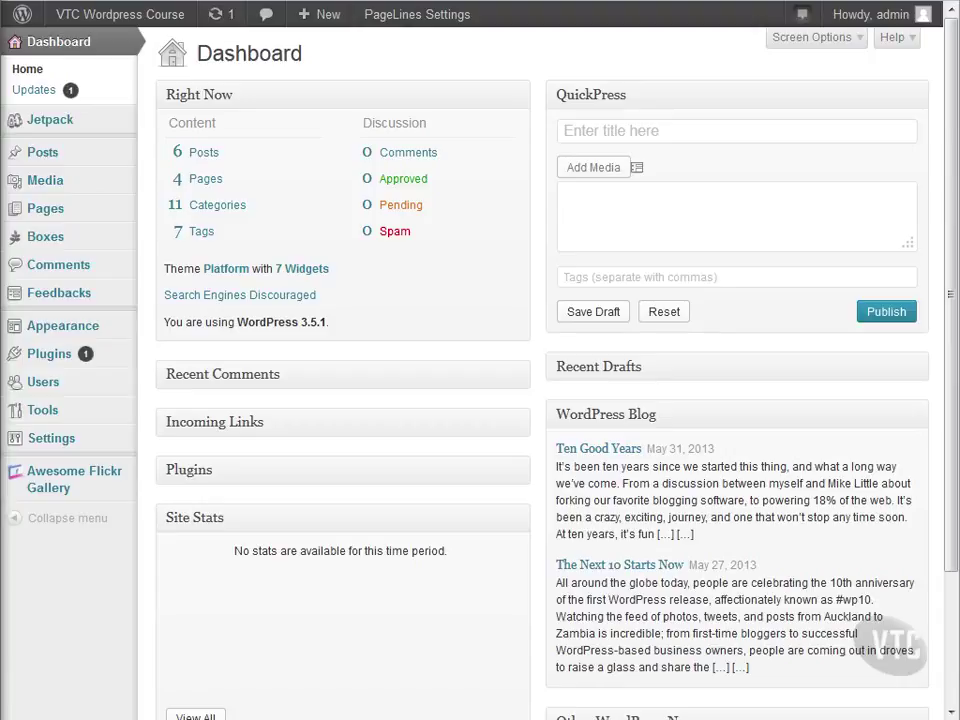
Open the Jetpack page and scroll through its modules to review the Carousel module.
click(45, 119)
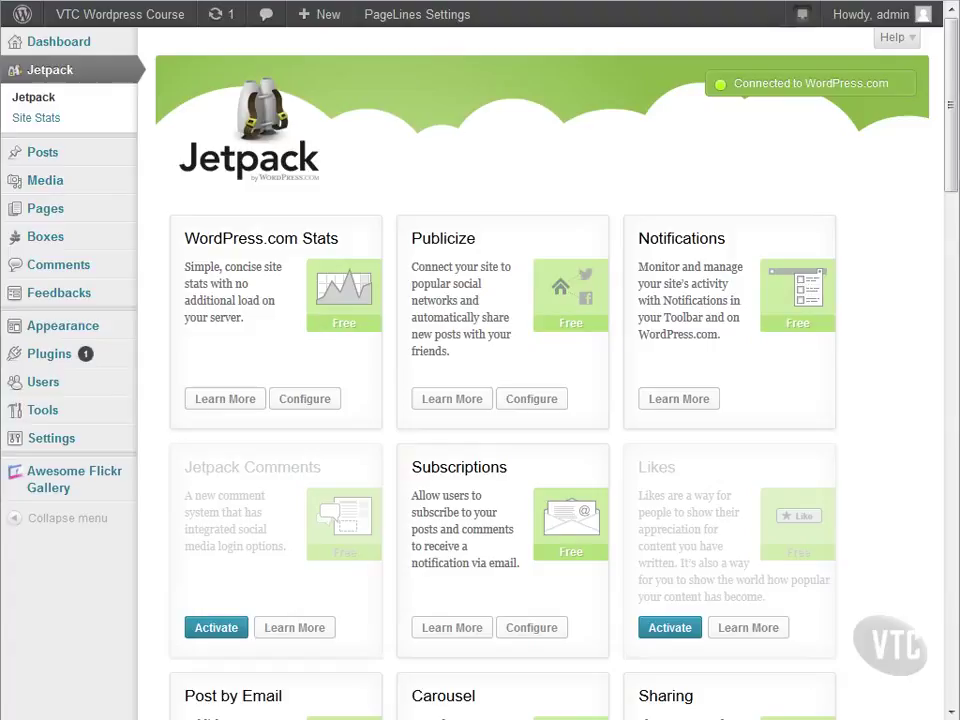
scroll(525, 392, down, 4)
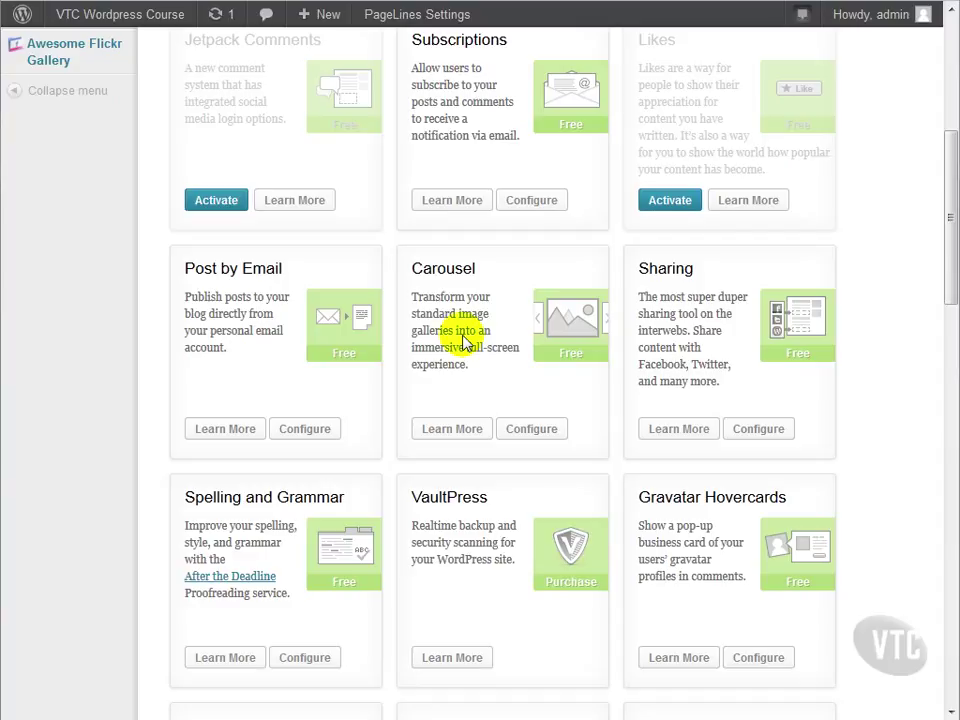
scroll(463, 300, up, 5)
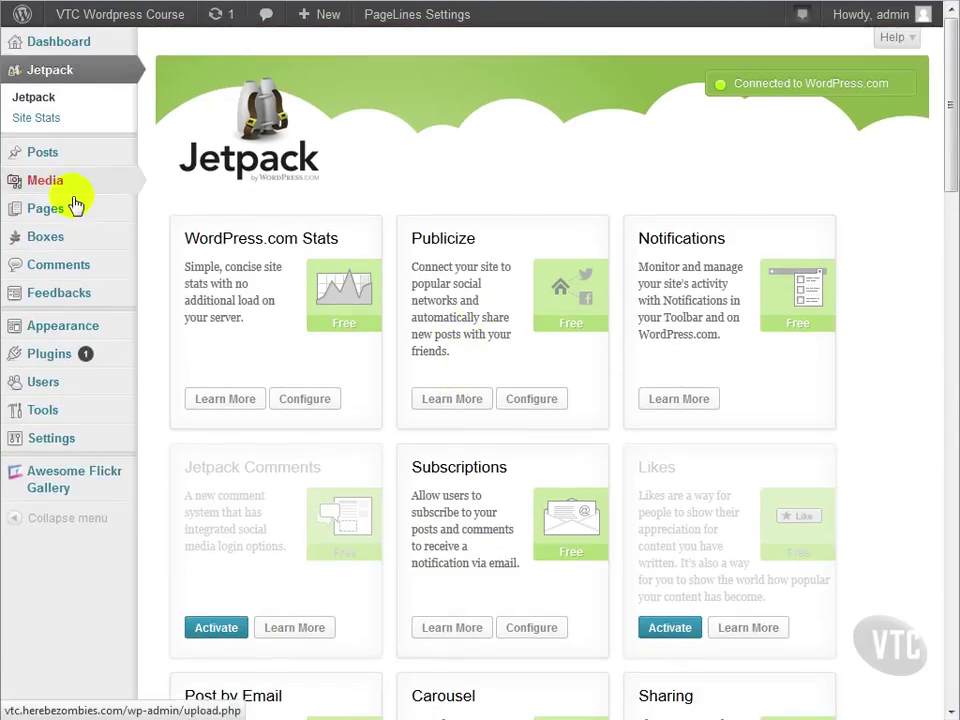
Add a new page titled 'Gallery' and bring up the Insert Media dialog.
mouse_move(75, 206)
click(178, 207)
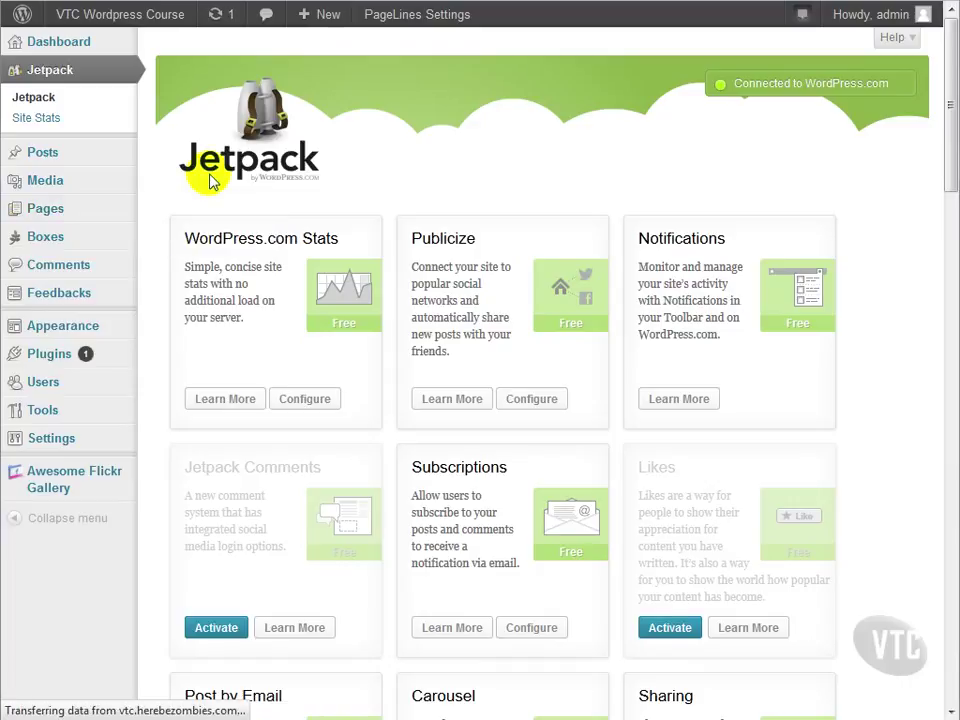
click(300, 100)
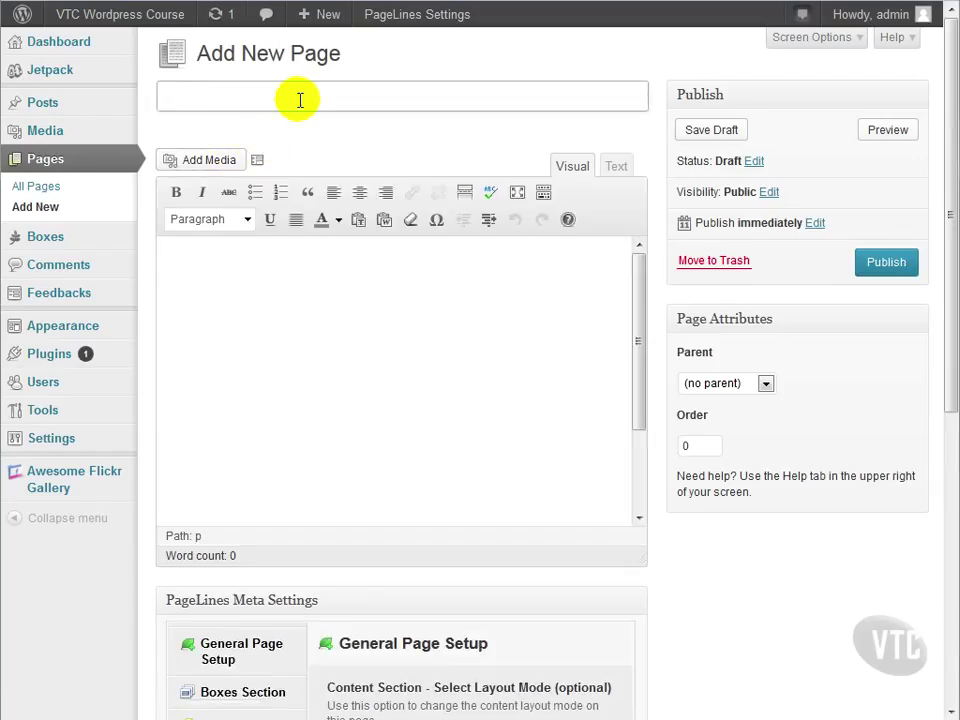
text(Gallery)
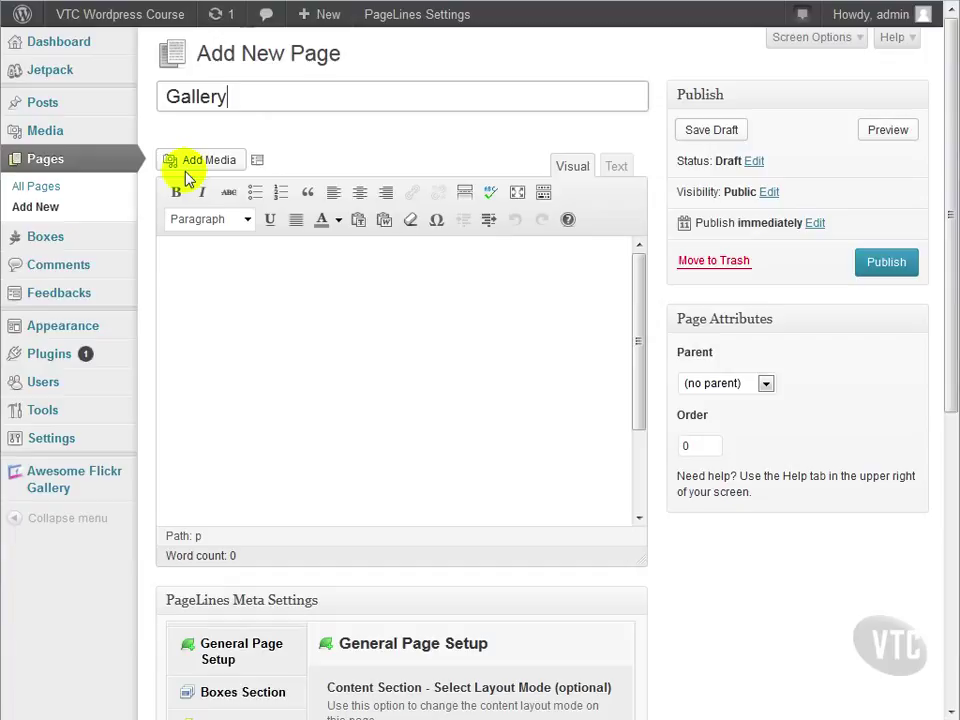
click(197, 163)
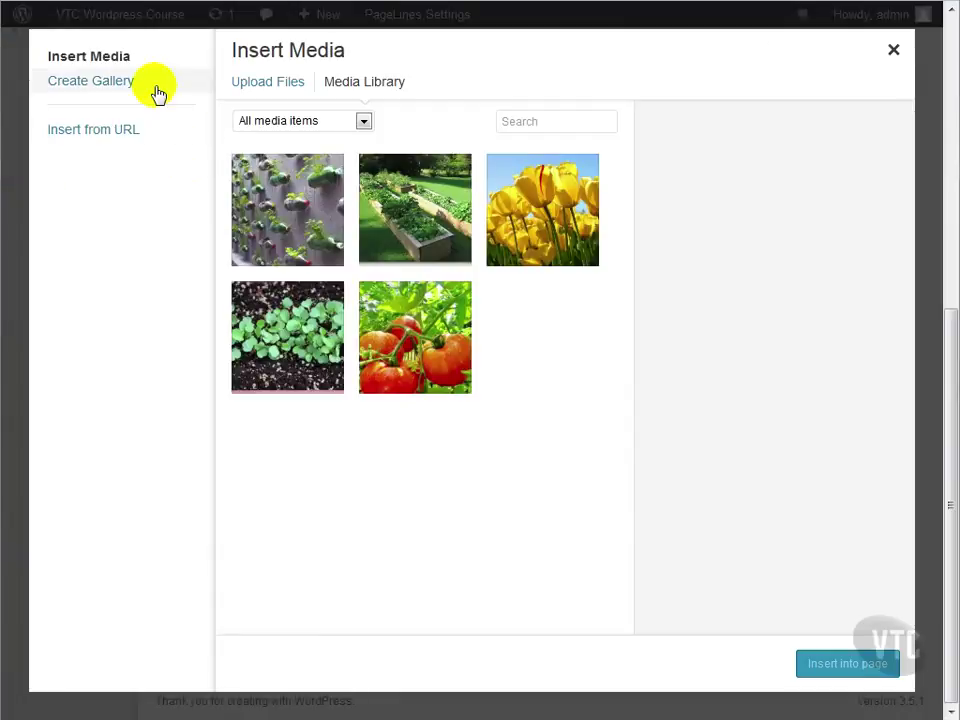
Create a gallery from the tulips, raised-bed, bottle wall-garden, arugula and tomatoes photos.
click(122, 88)
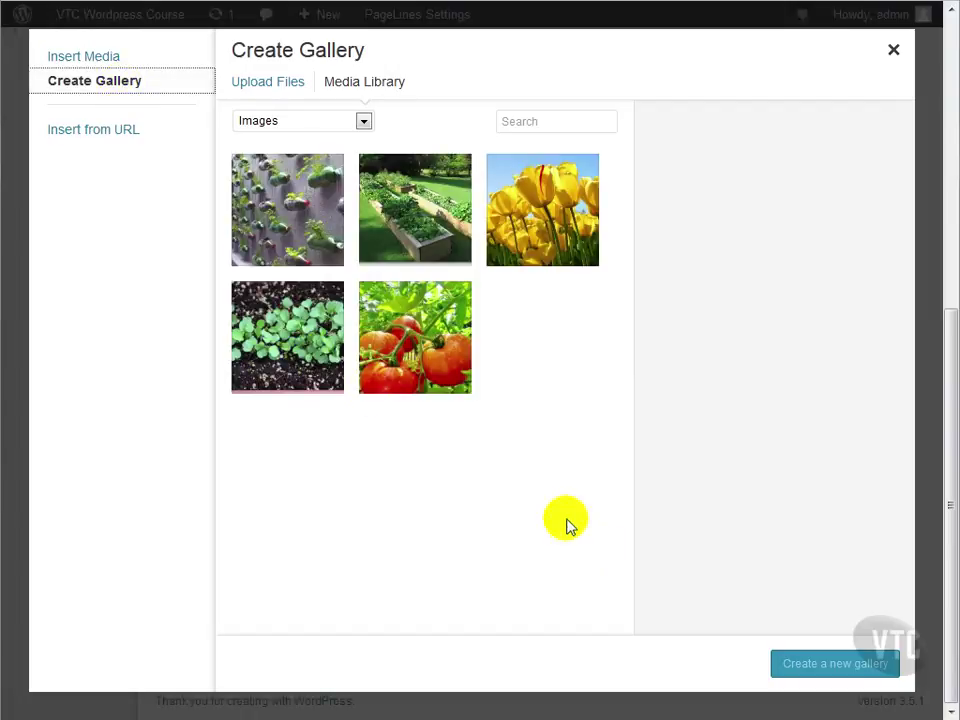
click(268, 84)
click(365, 81)
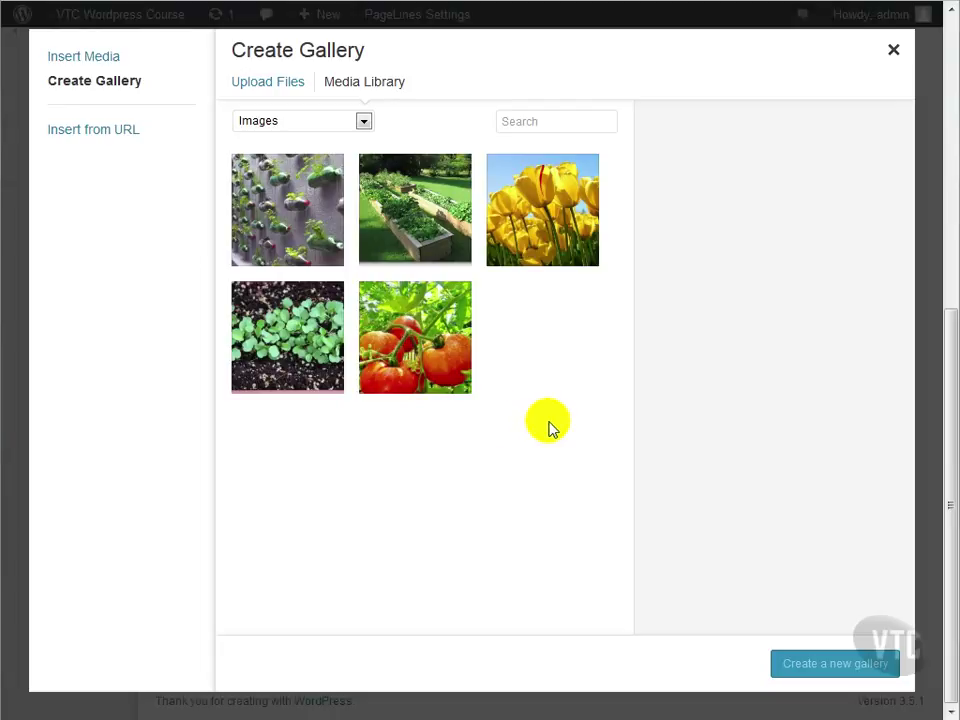
click(555, 252)
click(378, 250)
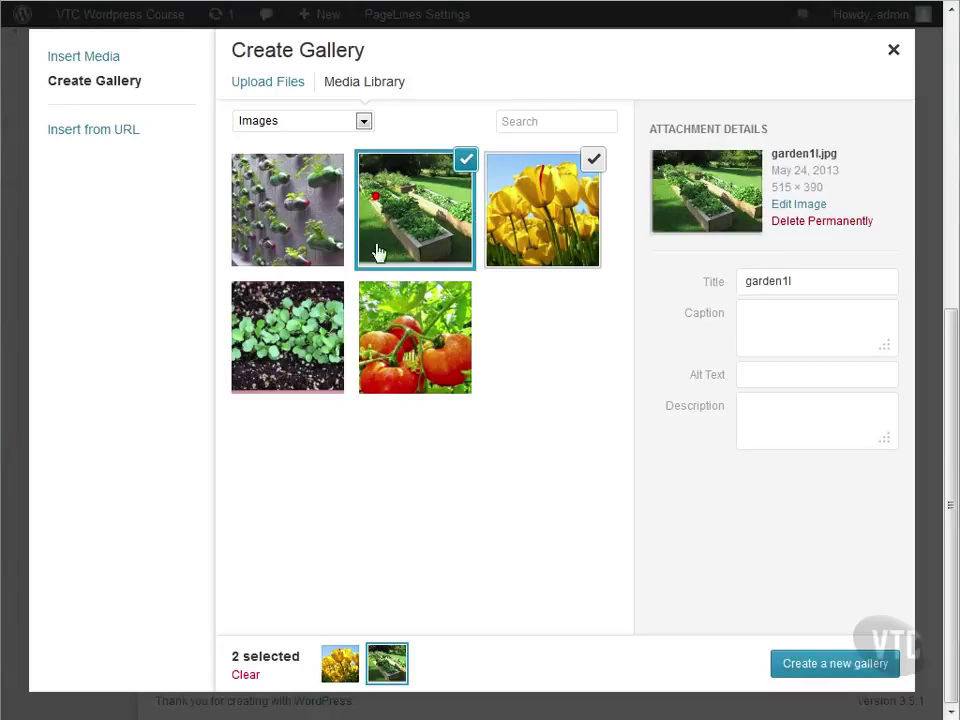
click(290, 215)
click(287, 337)
click(437, 338)
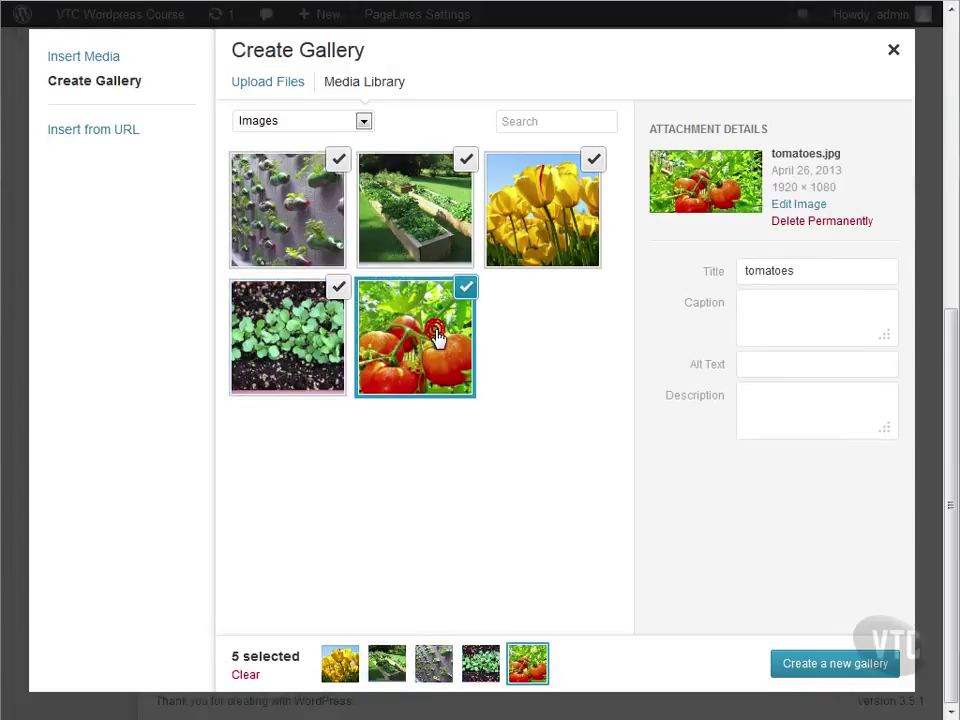
click(849, 668)
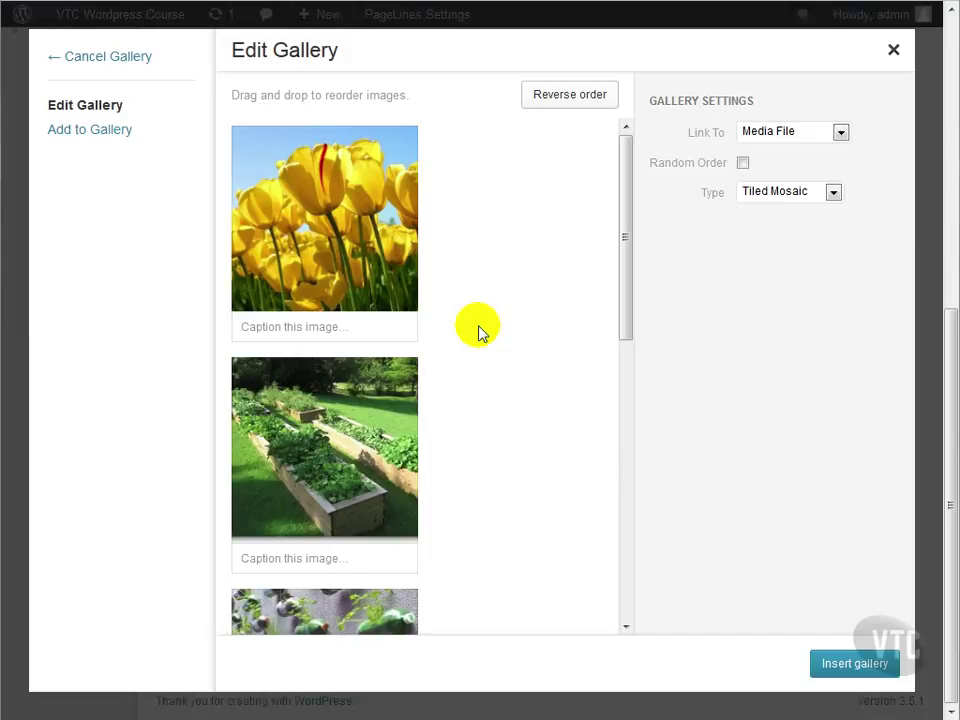
Reorder the gallery so the tulips image sits below the garden image.
drag(368, 215, 394, 424)
scroll(512, 400, down, 3)
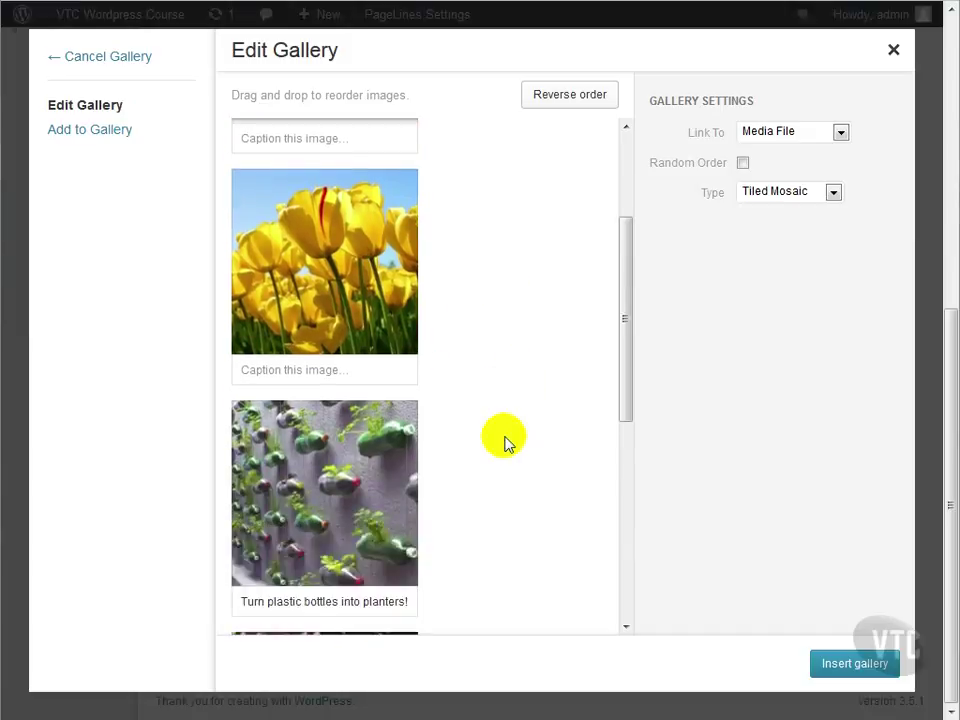
drag(355, 178, 474, 371)
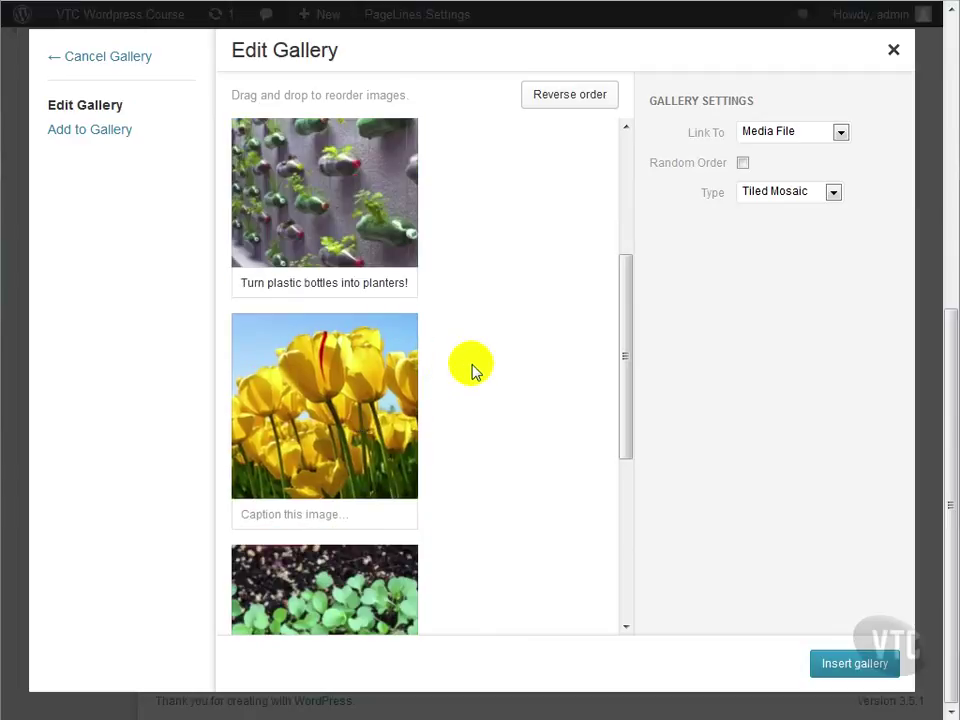
Keep Link To as Media File and set the gallery Type to Thumbnail Grid.
click(768, 134)
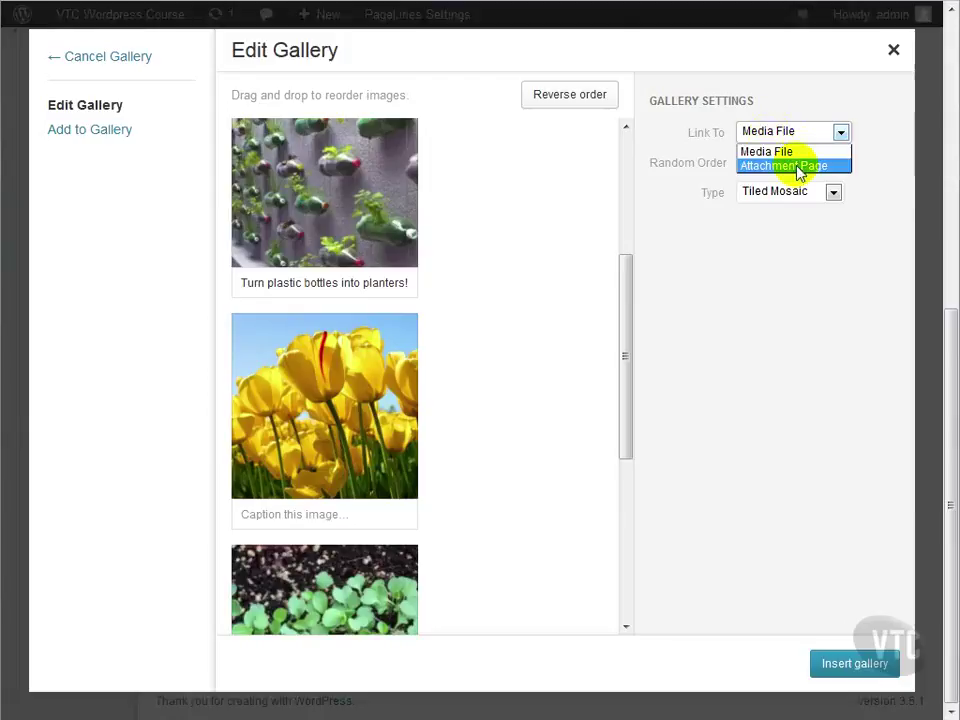
click(766, 151)
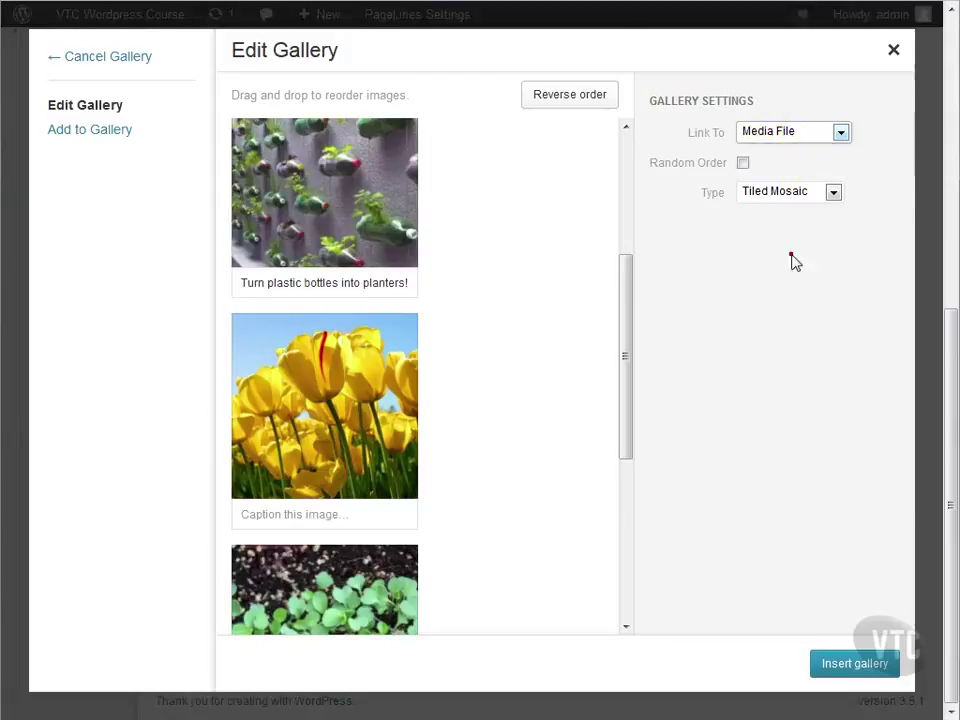
click(741, 156)
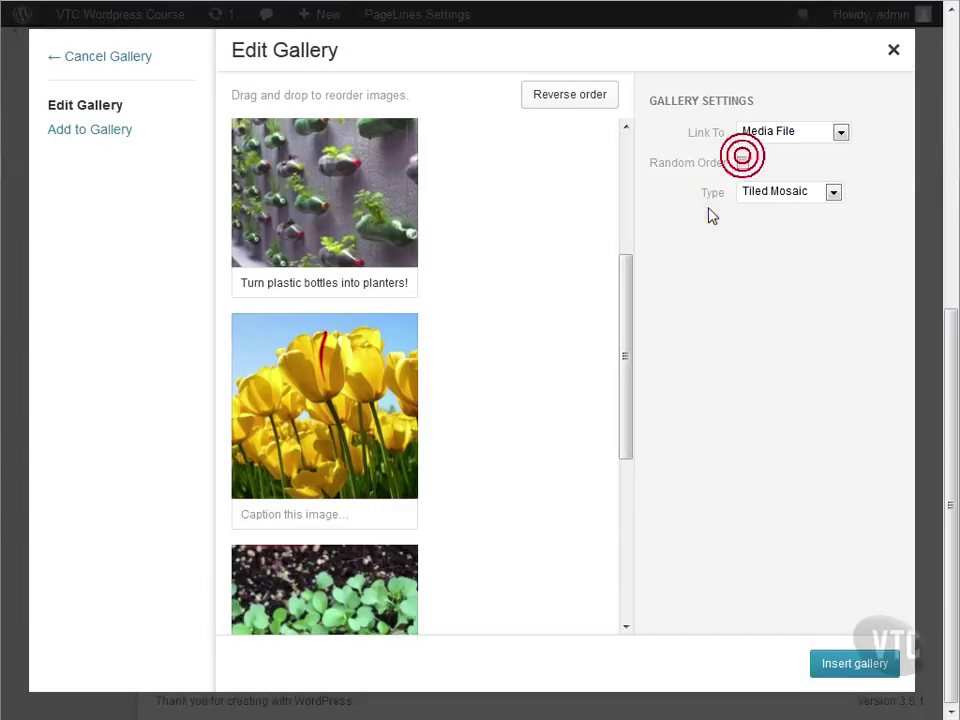
click(769, 192)
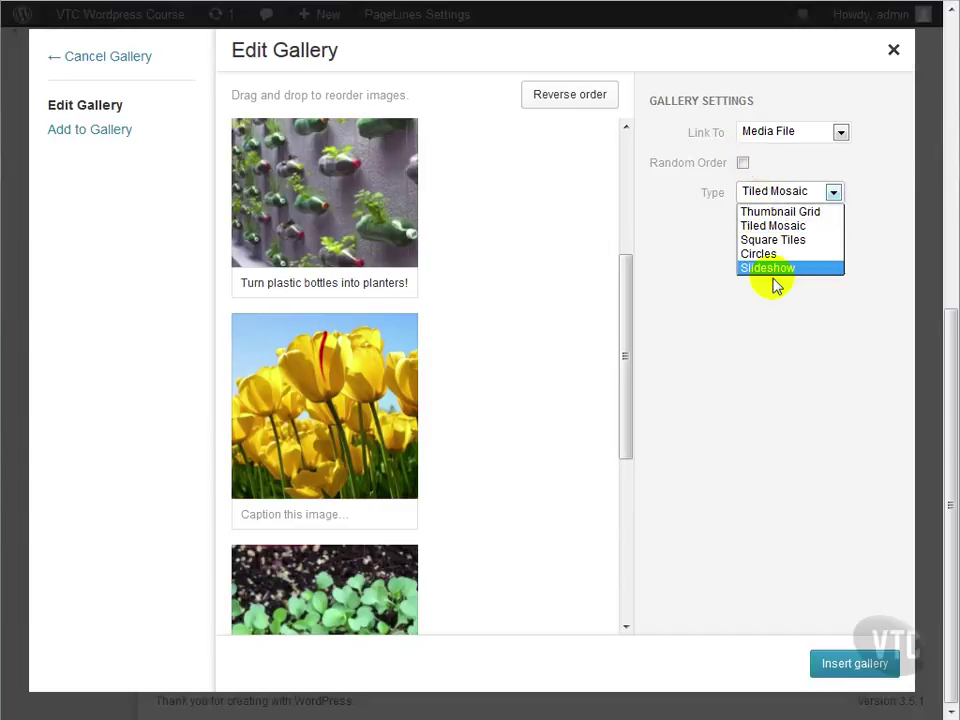
click(790, 213)
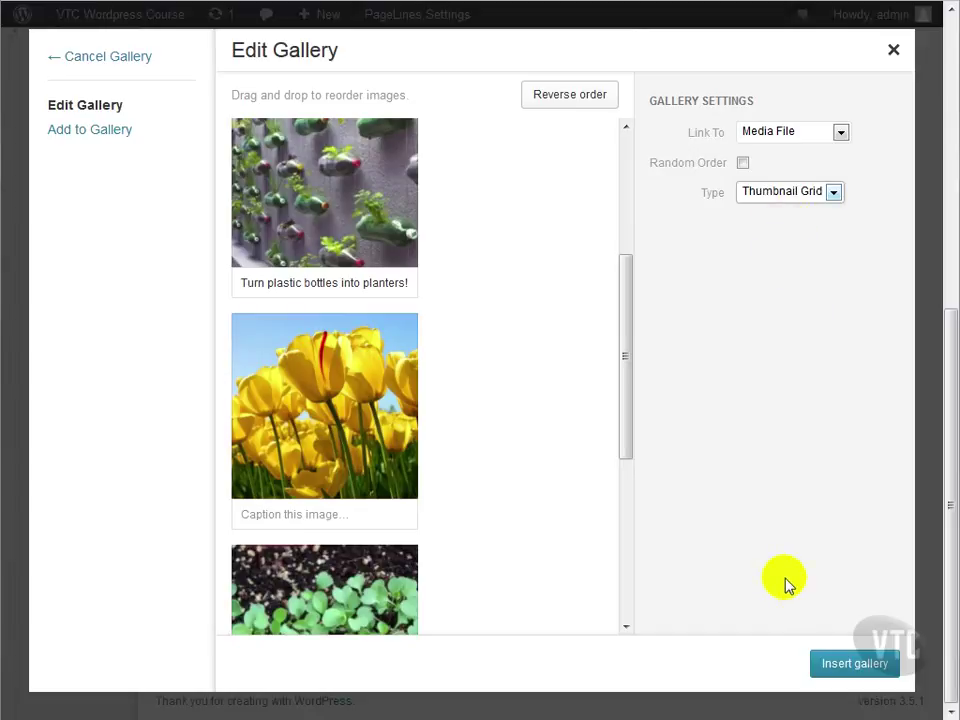
Insert the gallery into the page and publish the Gallery page.
click(885, 663)
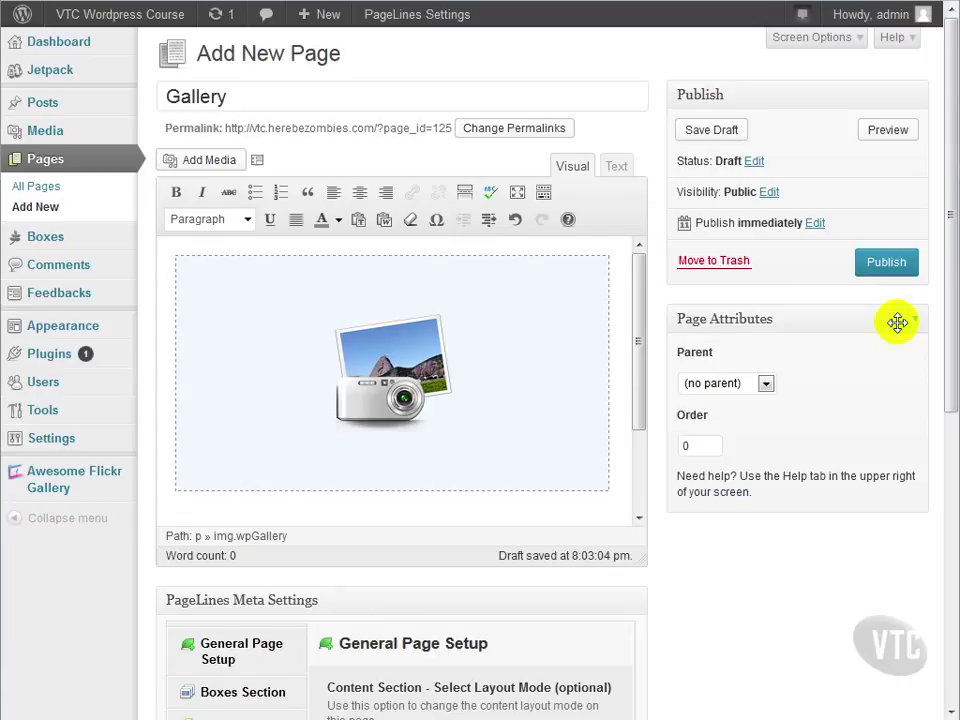
click(862, 261)
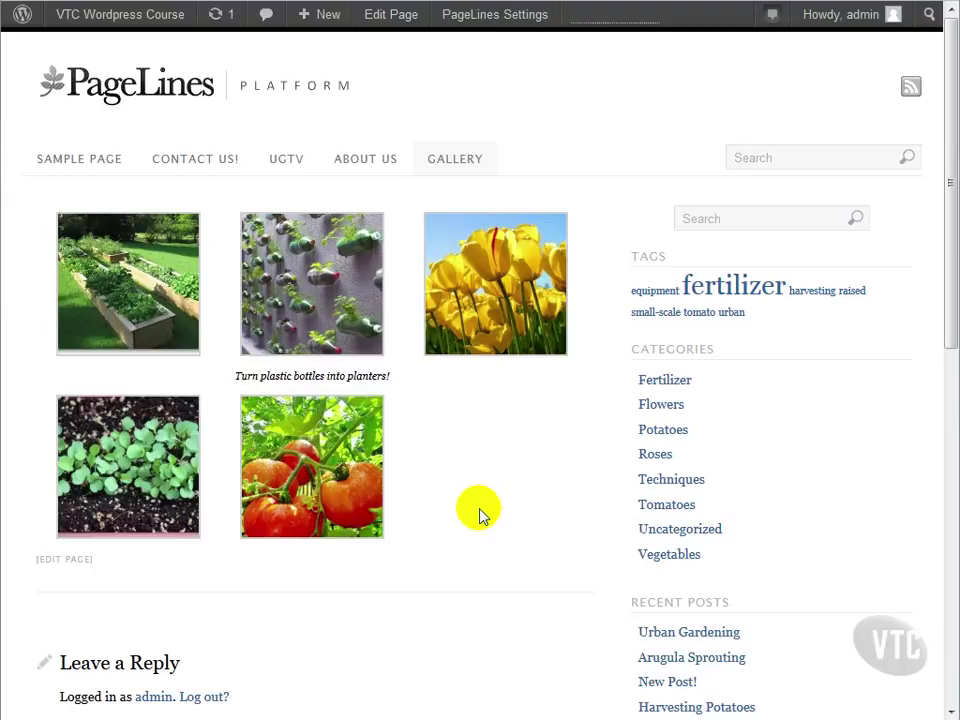
Open the tulips photo in the carousel, step forward six photos, then back two.
click(512, 328)
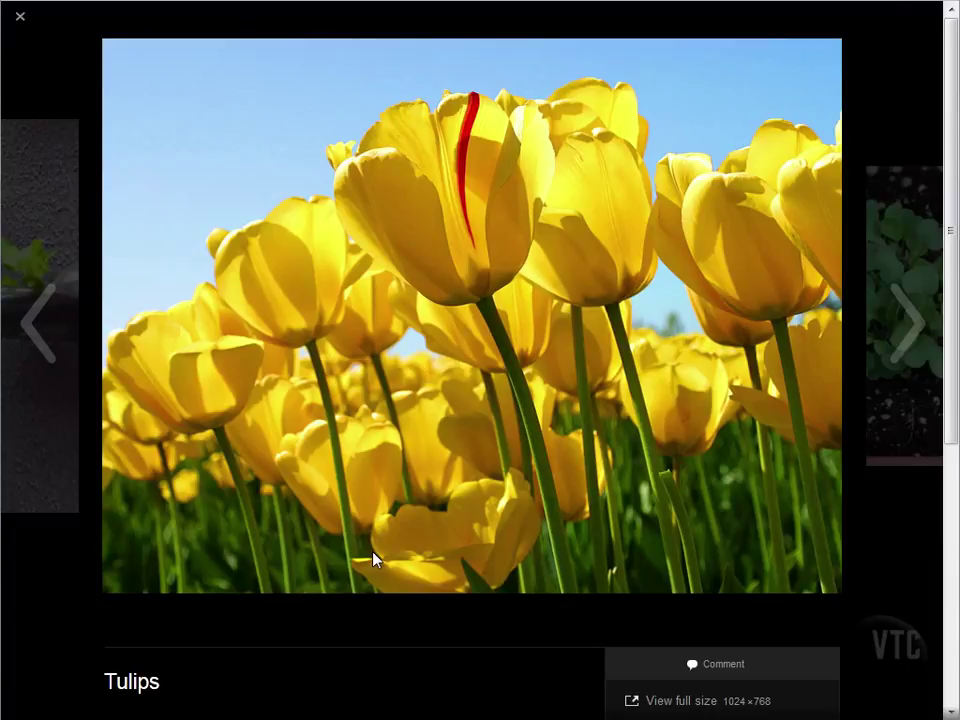
click(916, 334)
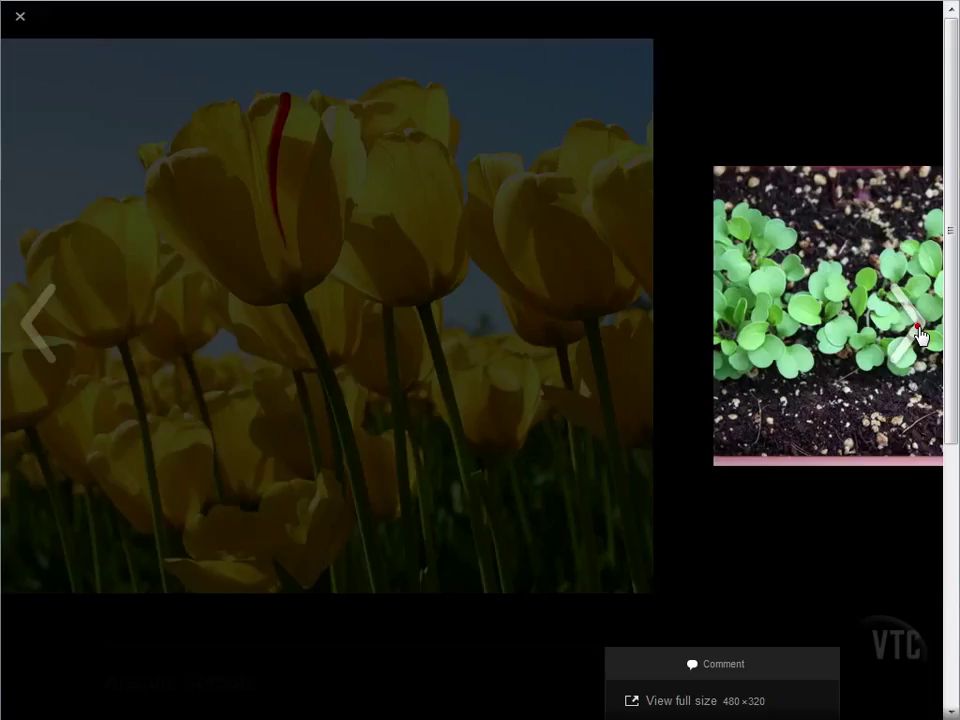
click(918, 334)
click(918, 334)
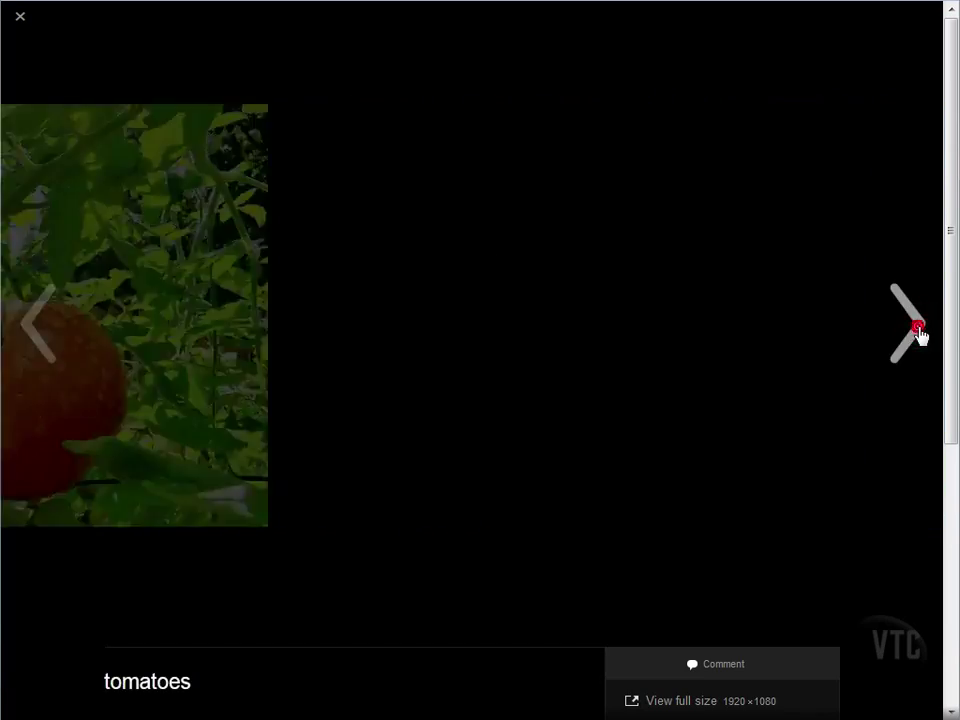
click(918, 334)
click(918, 334)
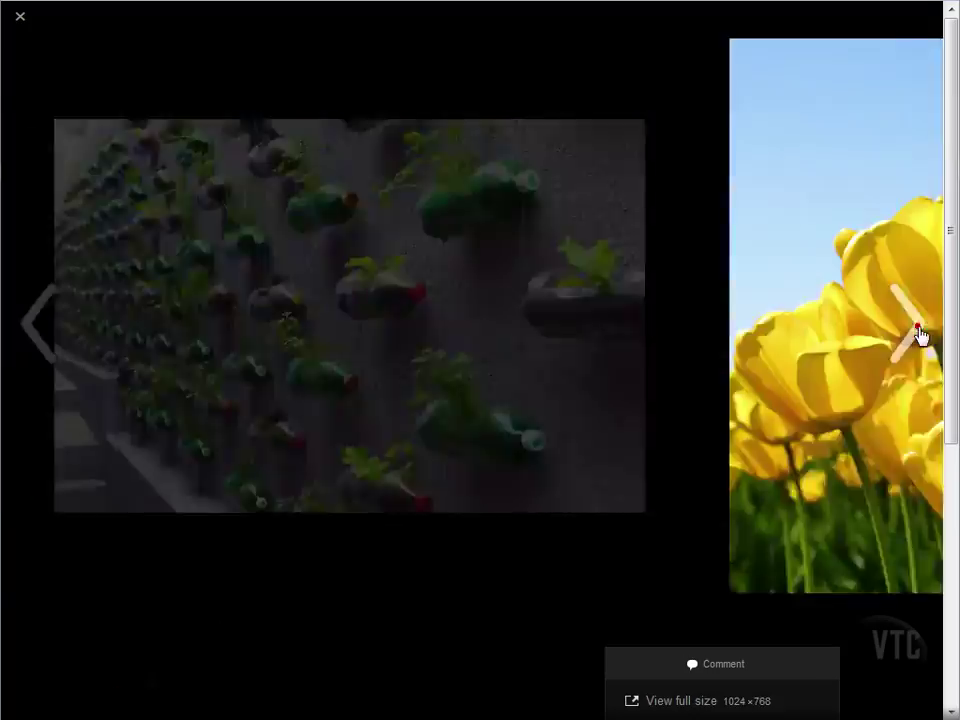
click(918, 334)
click(44, 322)
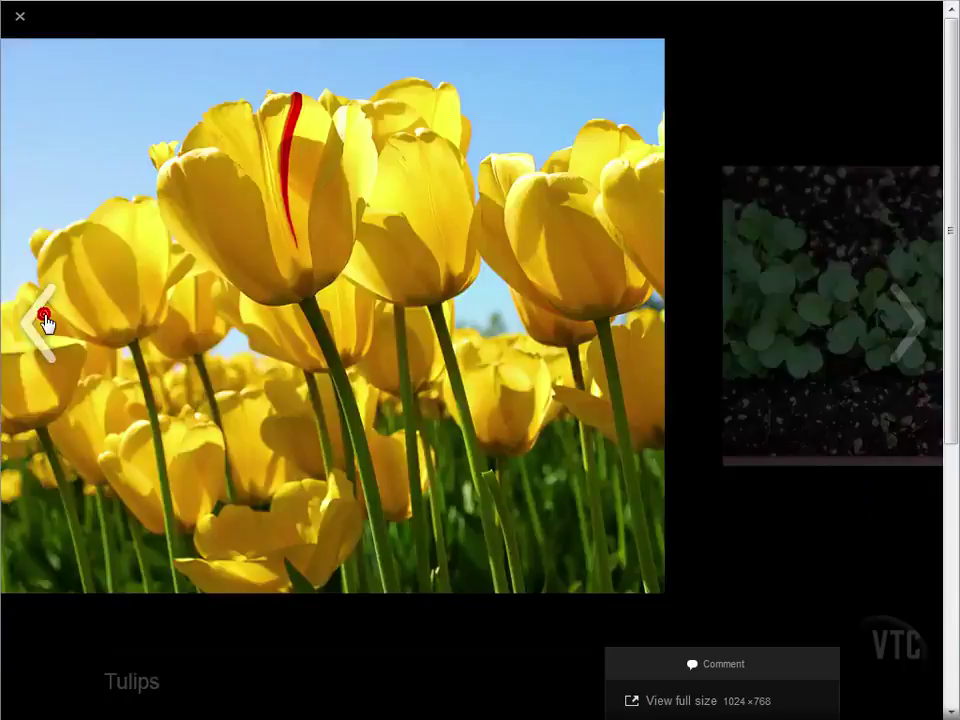
click(44, 322)
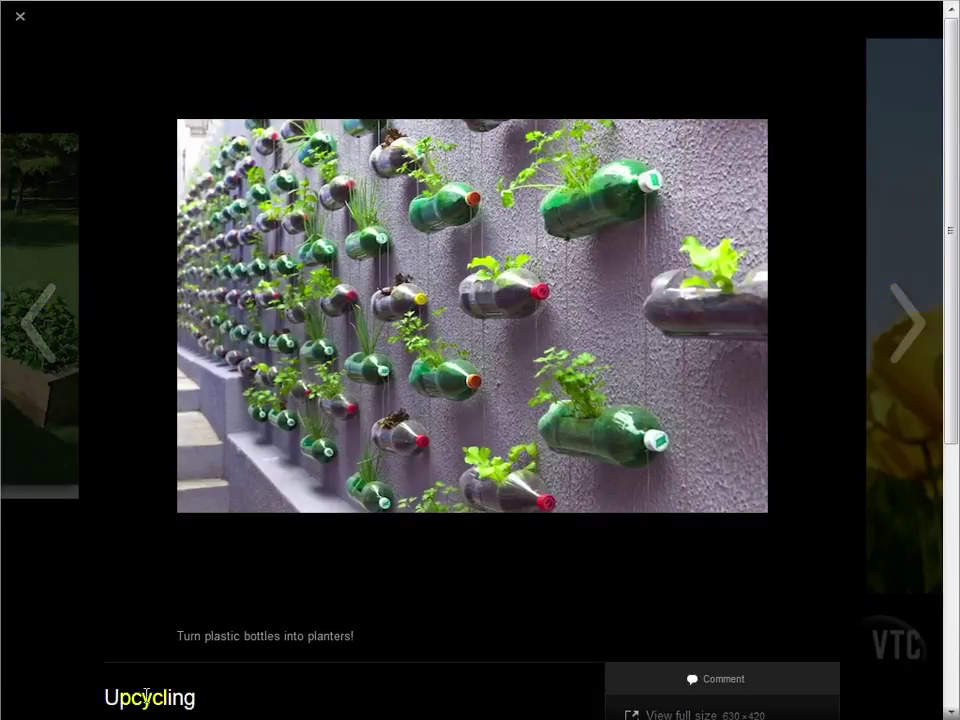
Select the Upcycling title and caption text, then advance the carousel to the next photo.
drag(114, 703, 210, 699)
drag(360, 637, 174, 641)
click(394, 656)
key(Right)
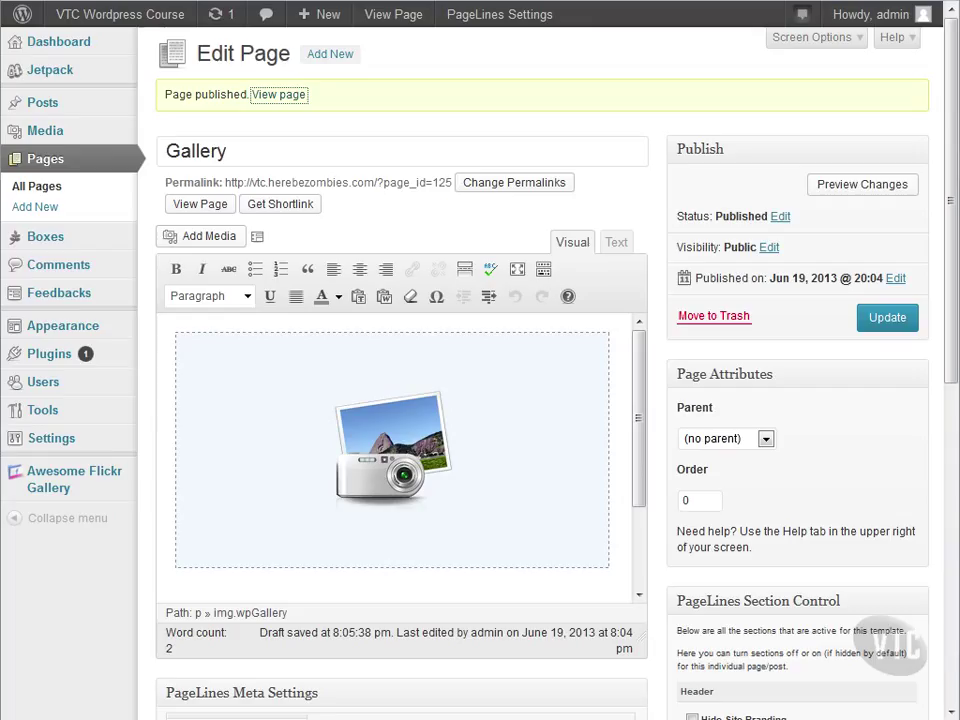
In Settings > Media, uncheck Show photo metadata (Exif) in carousel.
mouse_move(103, 439)
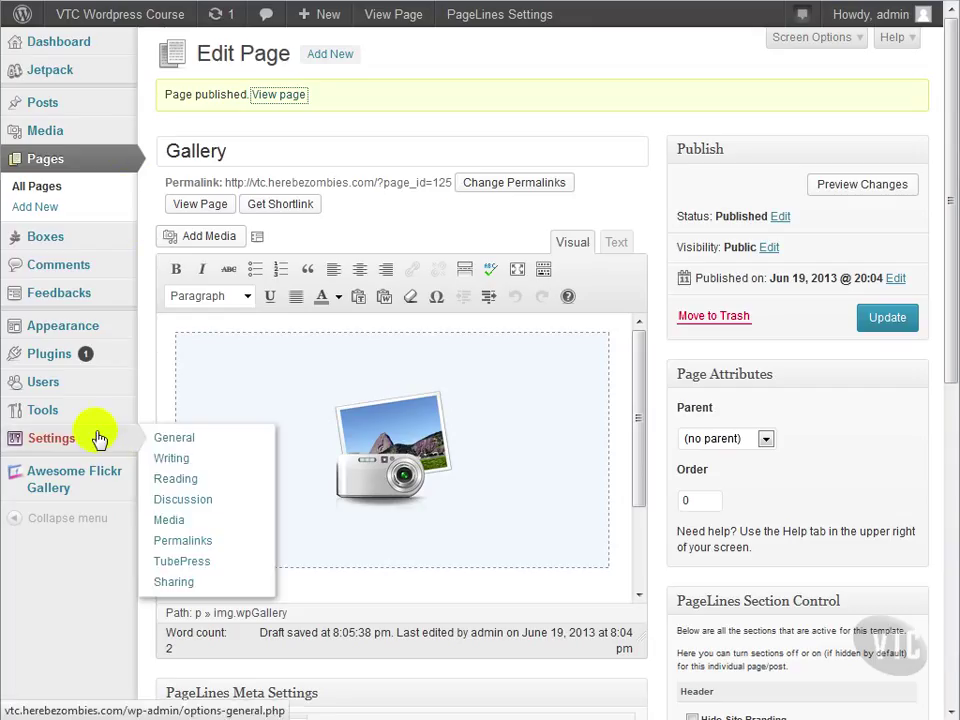
click(170, 520)
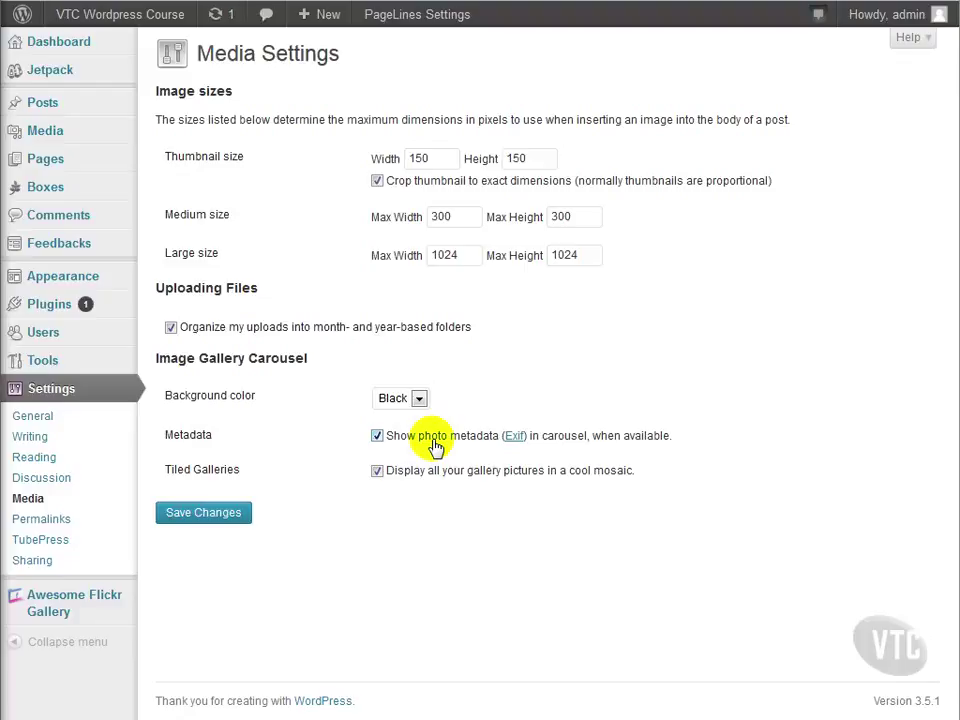
click(433, 440)
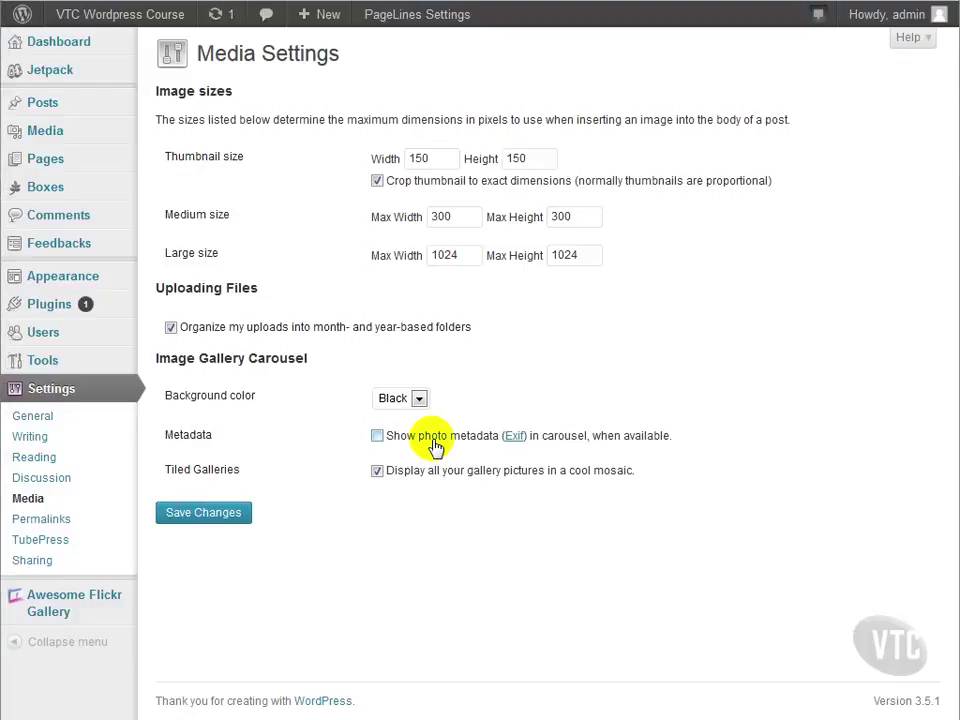